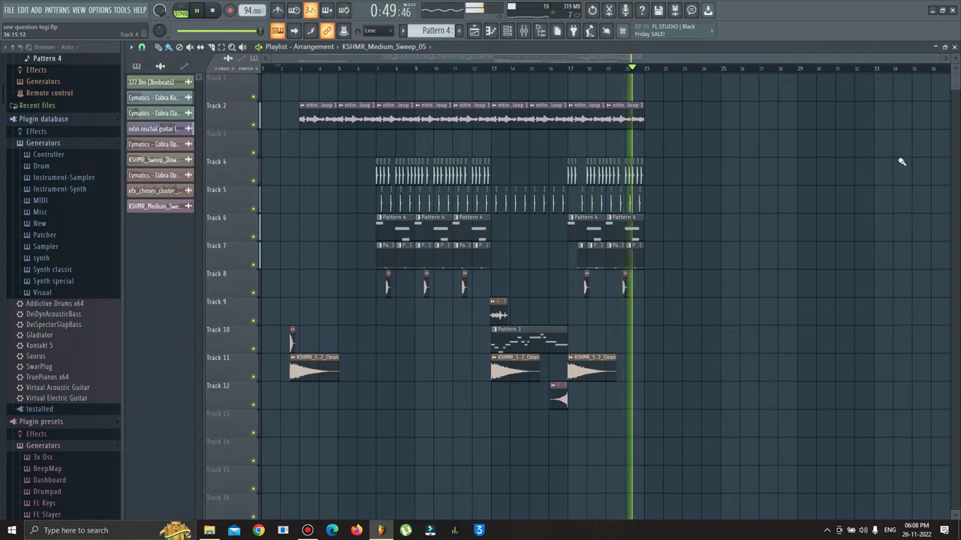
# Stop playback, solo Track 2 and play its guitar loop clips on their own
pyautogui.press('space')
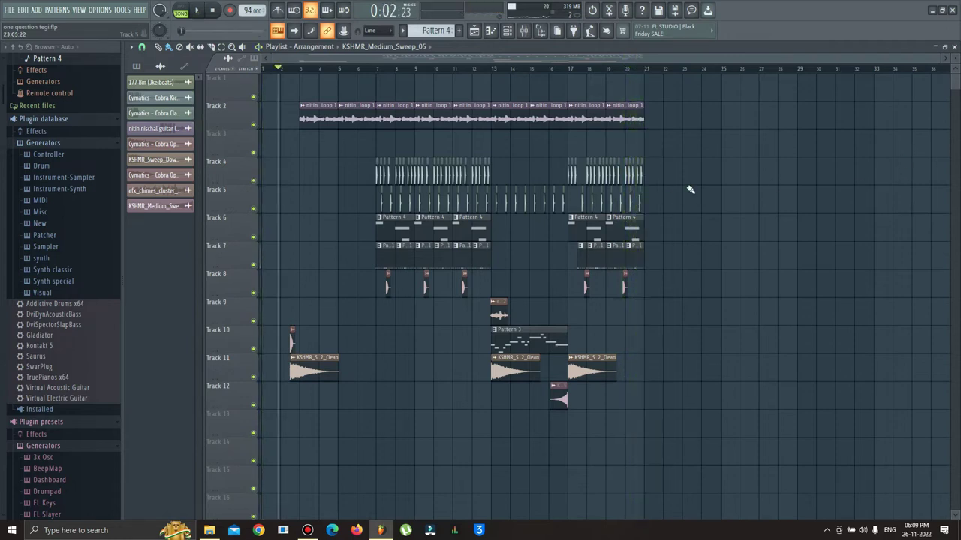
pyautogui.rightClick(254, 125)
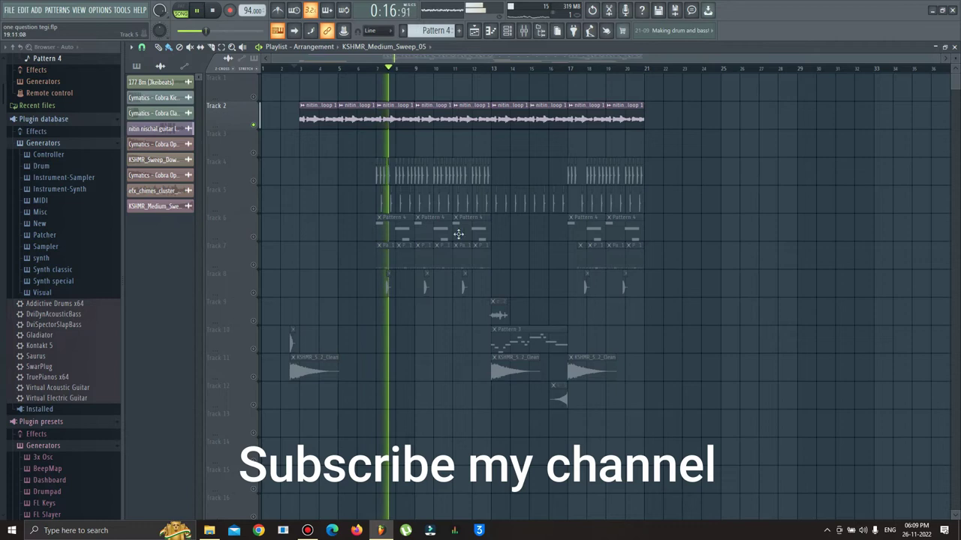
pyautogui.press('space')
# Solo the kick clips on Track 4, add the clap clips on Track 5, and play both from bar 7
pyautogui.rightClick(256, 183)
pyautogui.scroll(4, 377, 73)
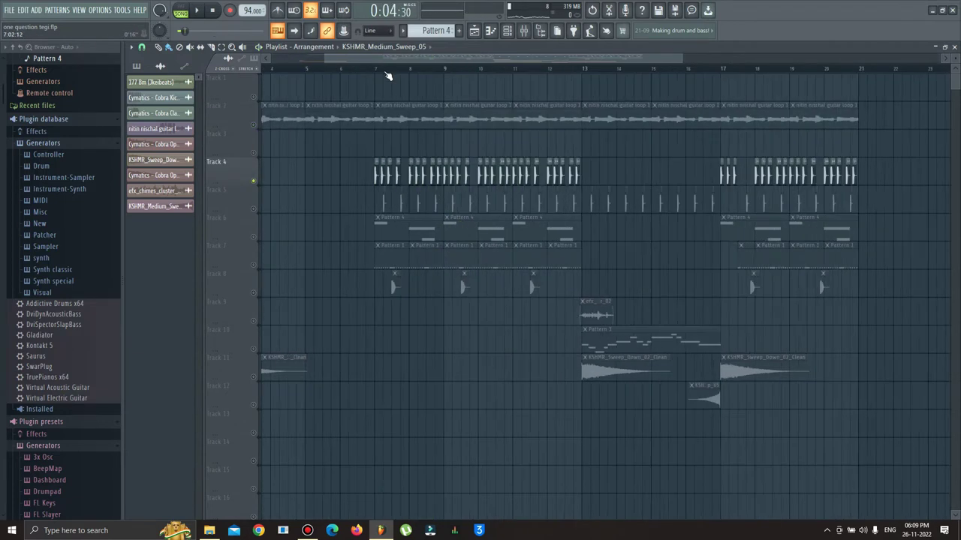
pyautogui.click(254, 209)
pyautogui.scroll(1, 435, 73)
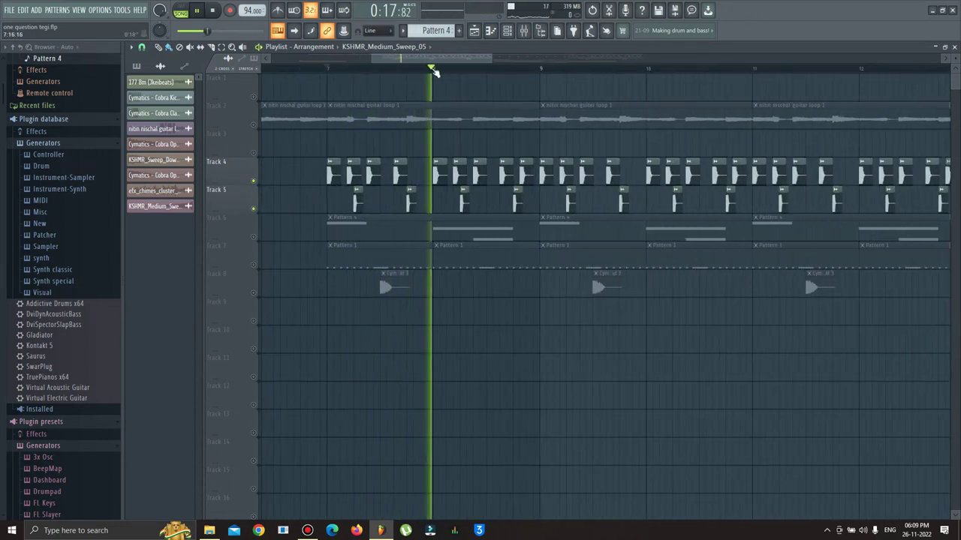
pyautogui.scroll(2, 436, 73)
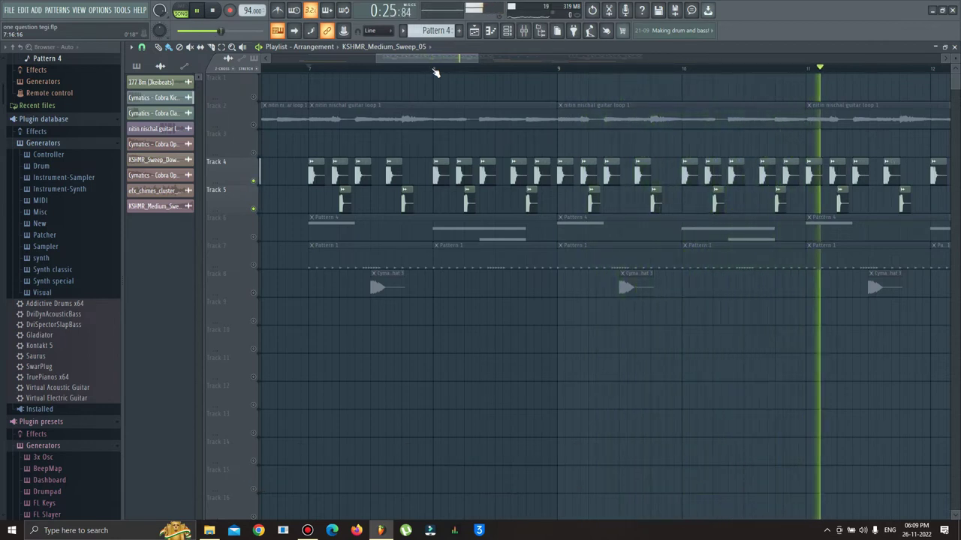
pyautogui.scroll(-3, 435, 72)
pyautogui.press('space')
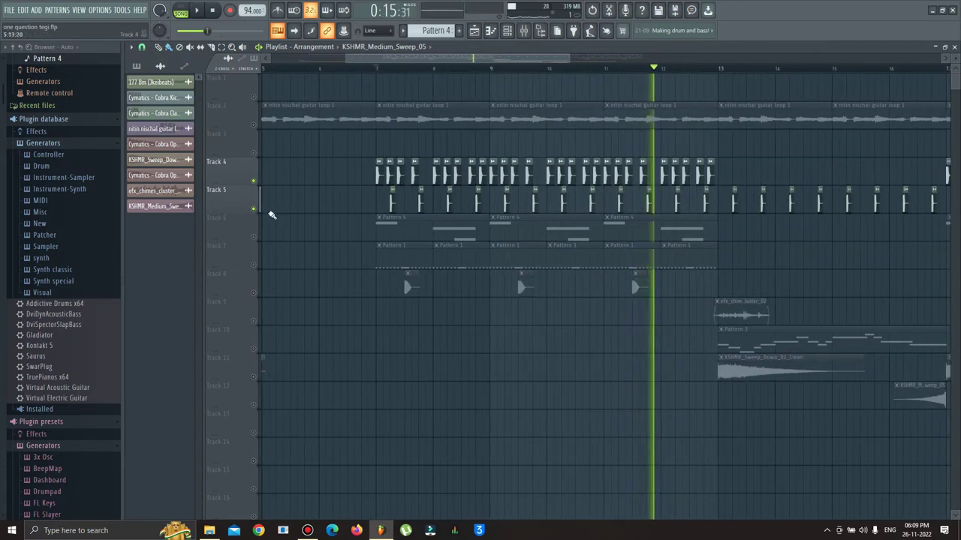
# Move the Pattern 1 hi-hat track up to Track 6, unmute it and play it with the kicks and claps from bar 7
pyautogui.scroll(1, 229, 259)
pyautogui.press('space')
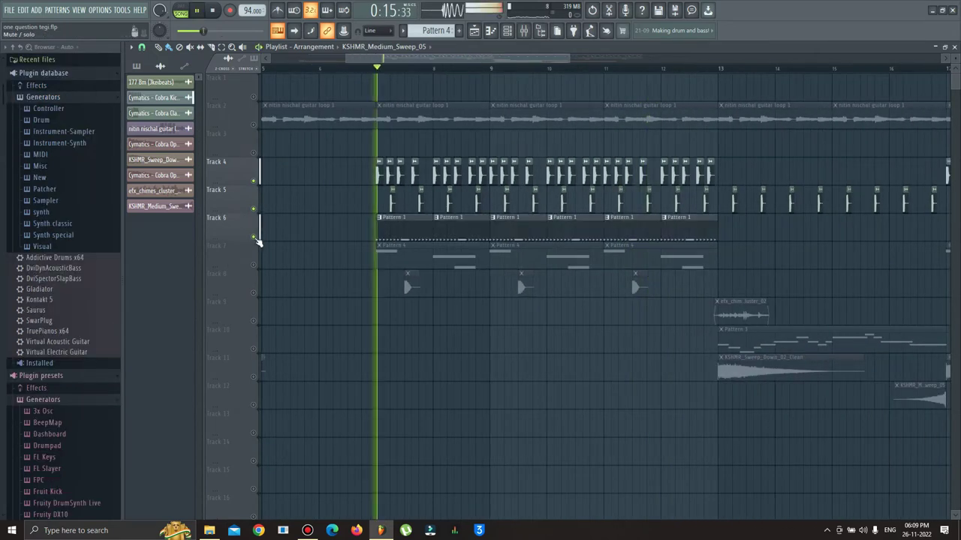
pyautogui.scroll(2, 403, 176)
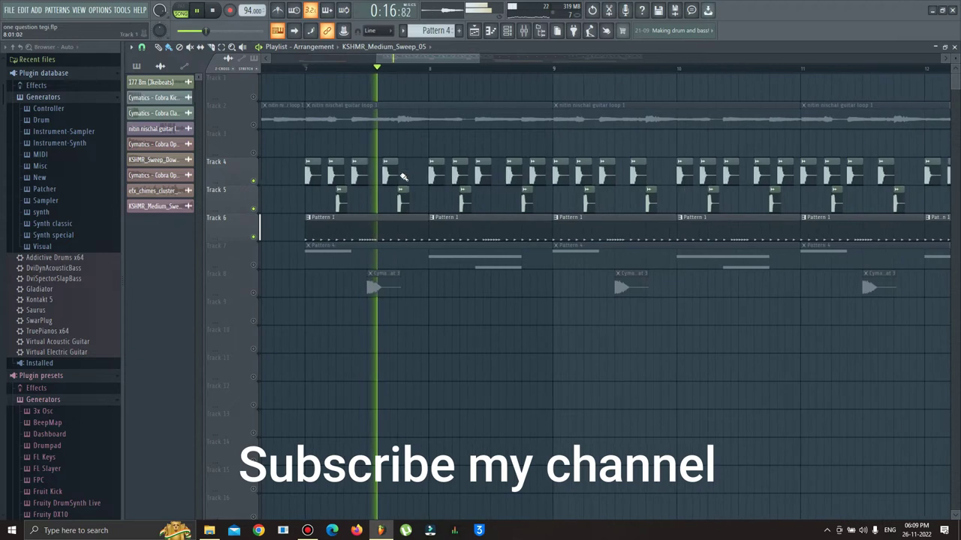
# Open Pattern 1's closed hi-hat notes in the piano roll, play them in pattern mode, and return to the playlist
pyautogui.doubleClick(386, 239)
pyautogui.scroll(3, 208, 66)
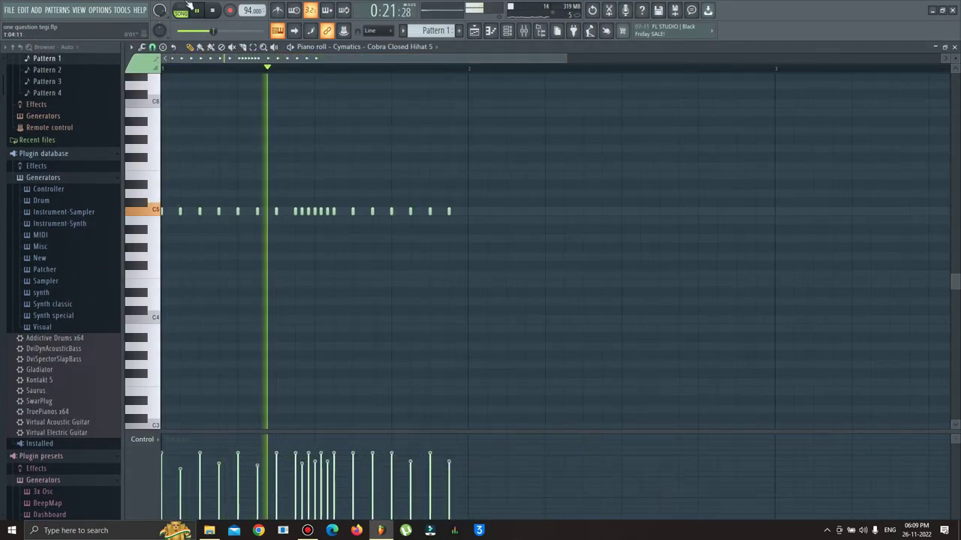
pyautogui.press('l')
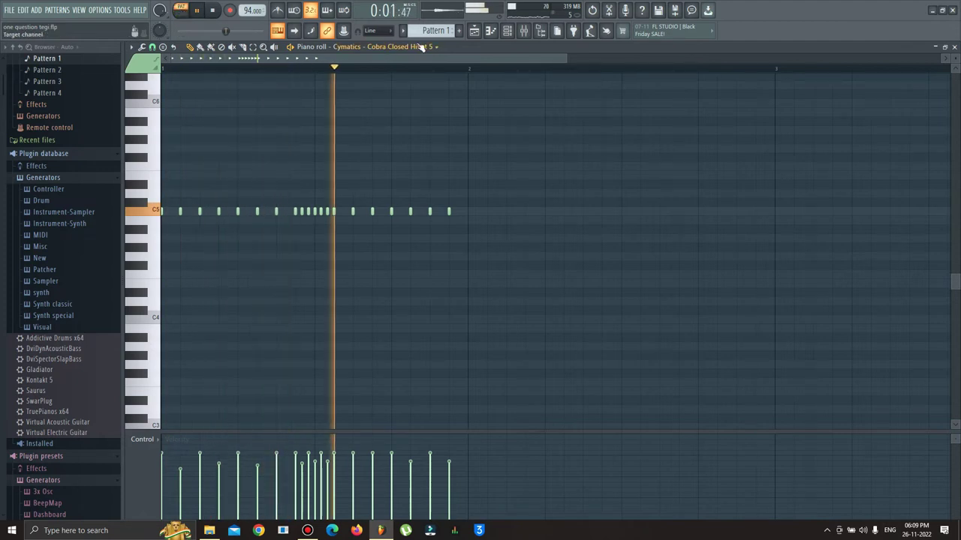
pyautogui.click(474, 31)
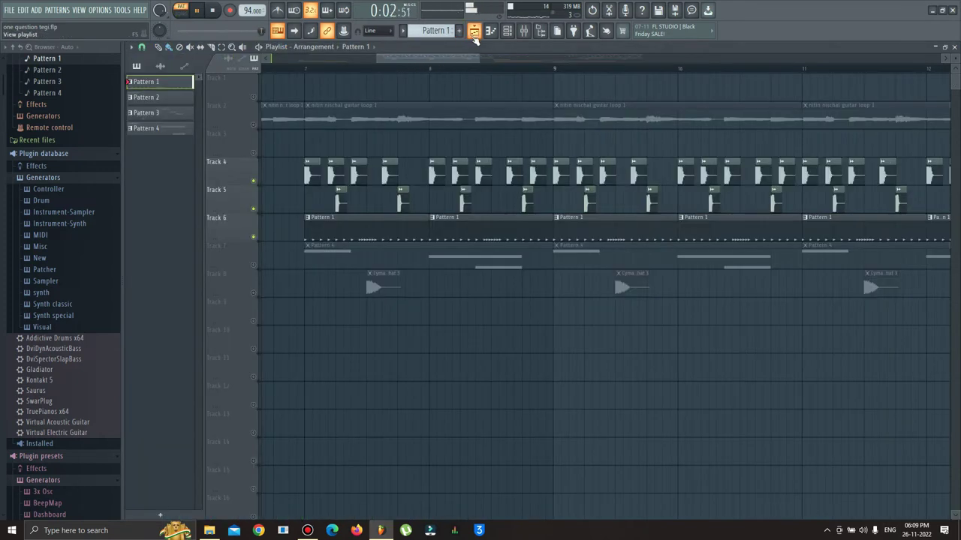
# Unmute Track 7 and examine Pattern 4's 808 Clean bass notes in the piano roll
pyautogui.click(254, 265)
pyautogui.doubleClick(331, 261)
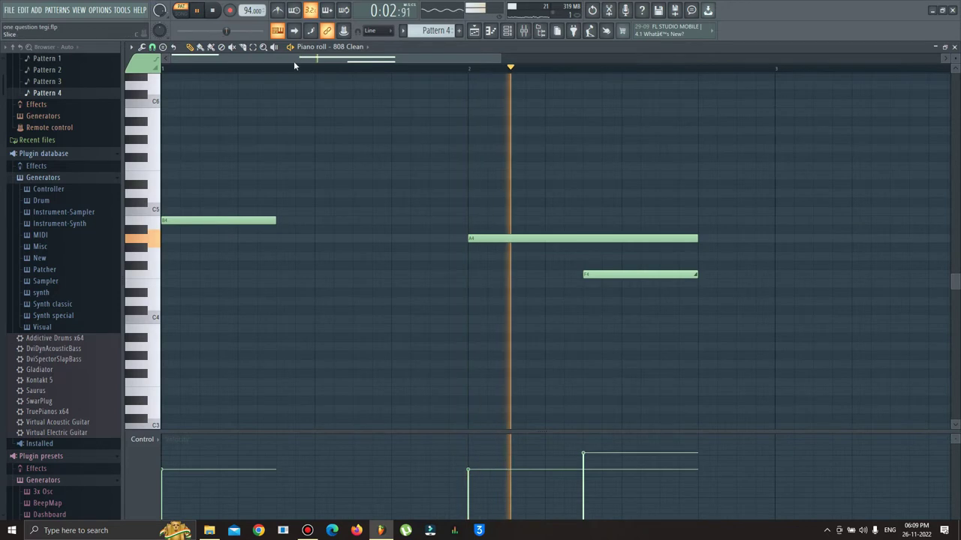
pyautogui.scroll(-2, 450, 68)
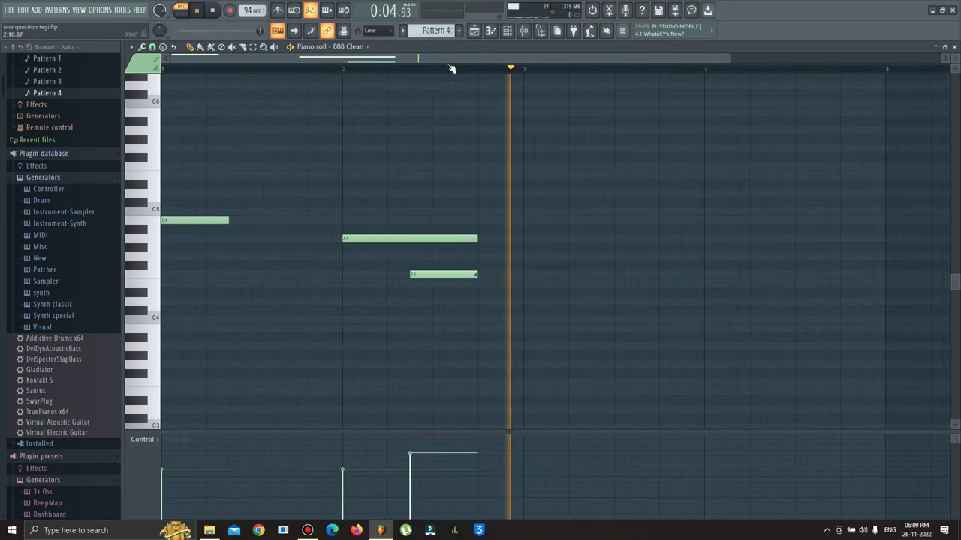
# Open the 808 Clean channel's FLEX instrument, move its window clear of the notes to examine the preset, and return to the playlist
pyautogui.click(508, 32)
pyautogui.click(643, 171)
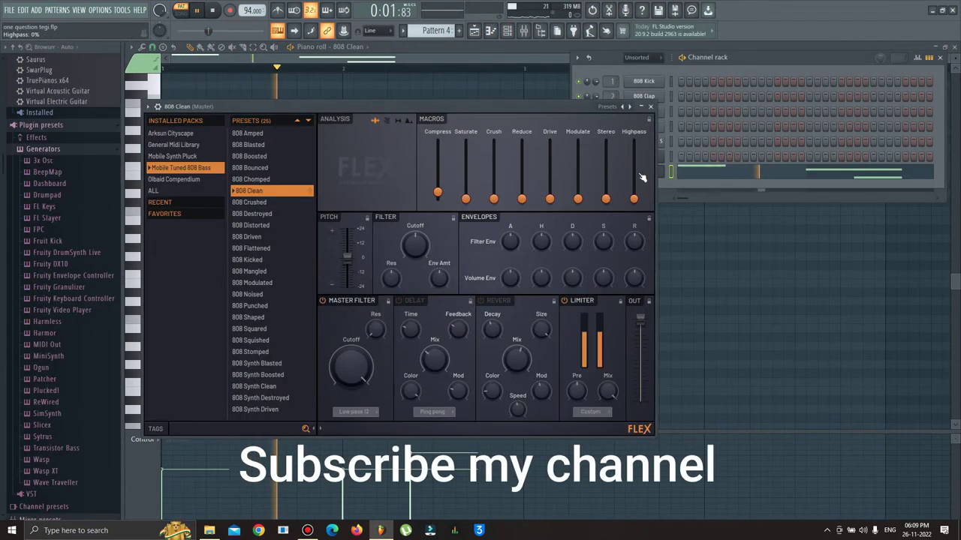
pyautogui.moveTo(468, 114); pyautogui.dragTo(866, 244)
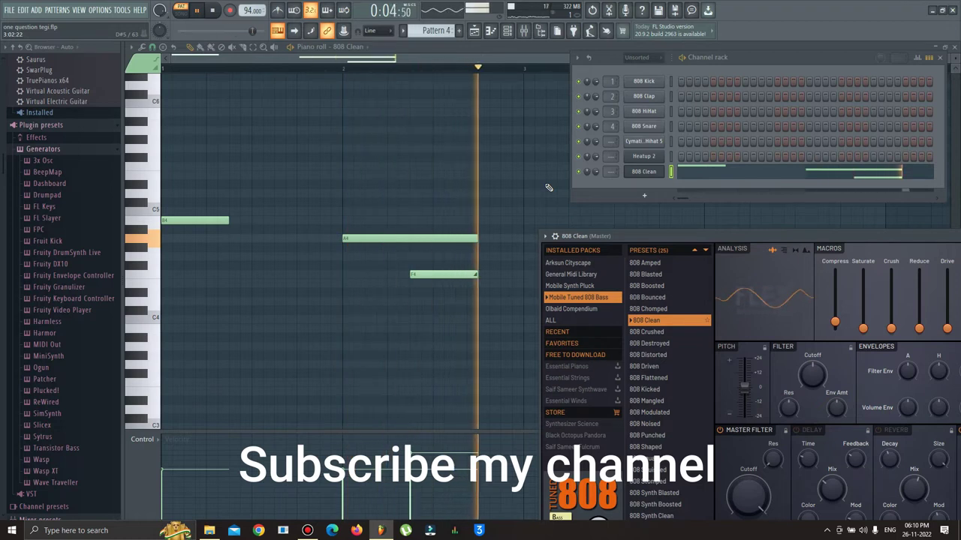
pyautogui.click(474, 31)
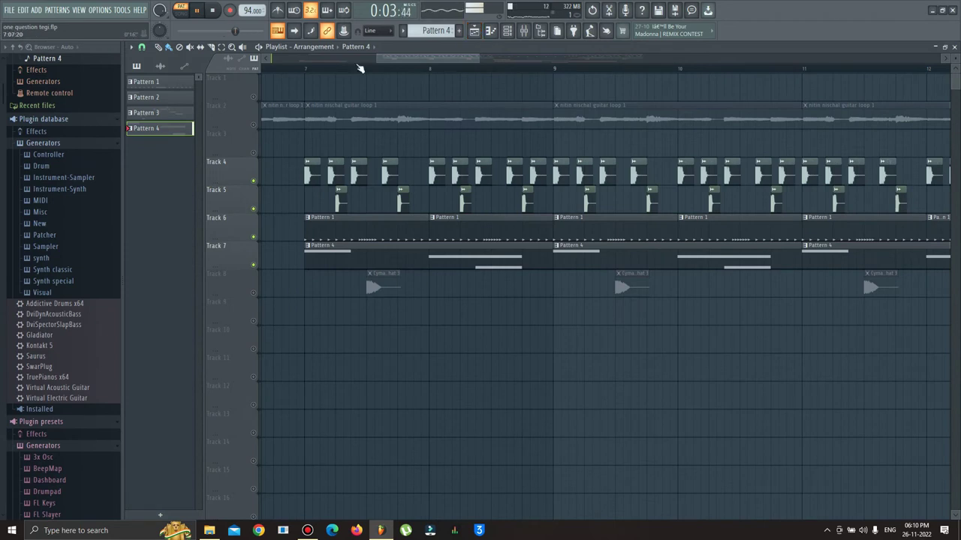
# Solo and play the open hat clips on Track 8, followed by the chimes clip on Track 9
pyautogui.rightClick(253, 294)
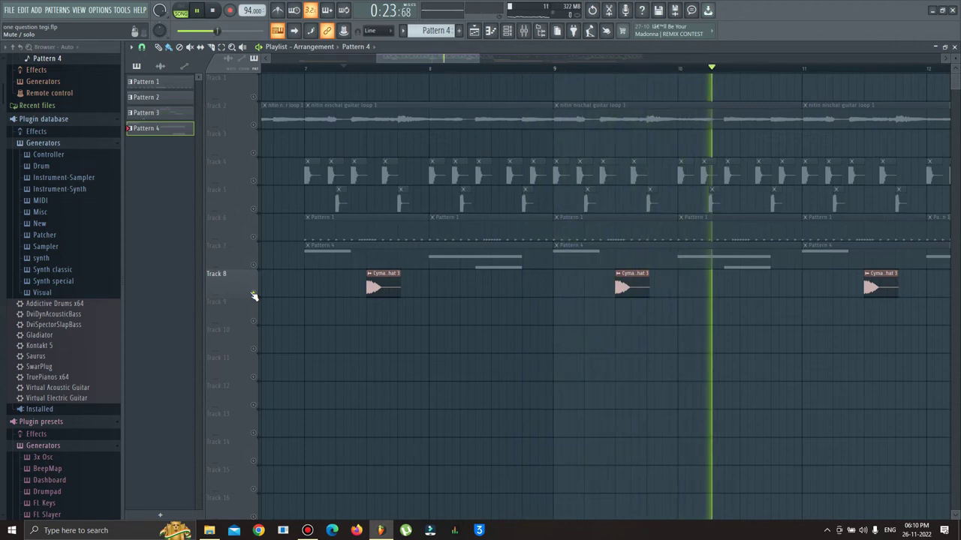
pyautogui.scroll(-3, 608, 72)
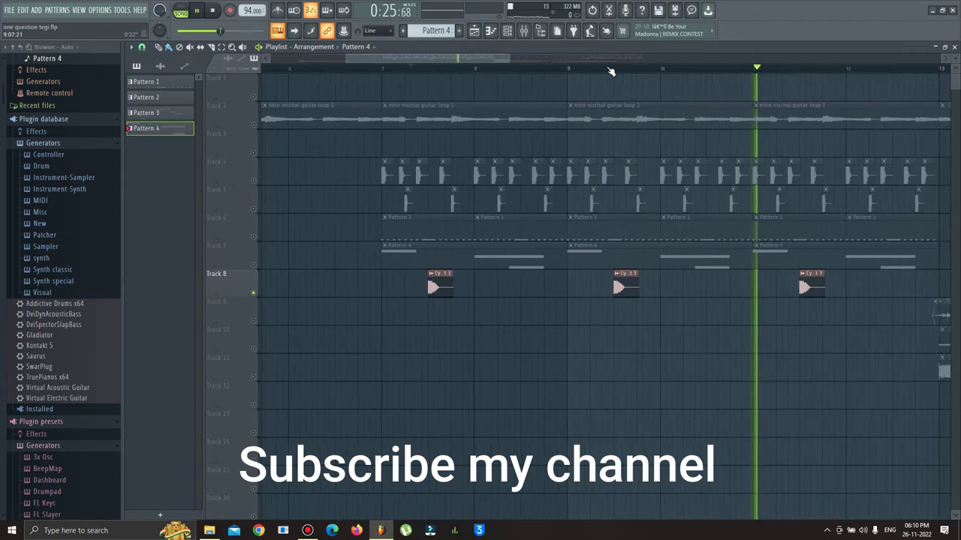
pyautogui.scroll(-4, 608, 71)
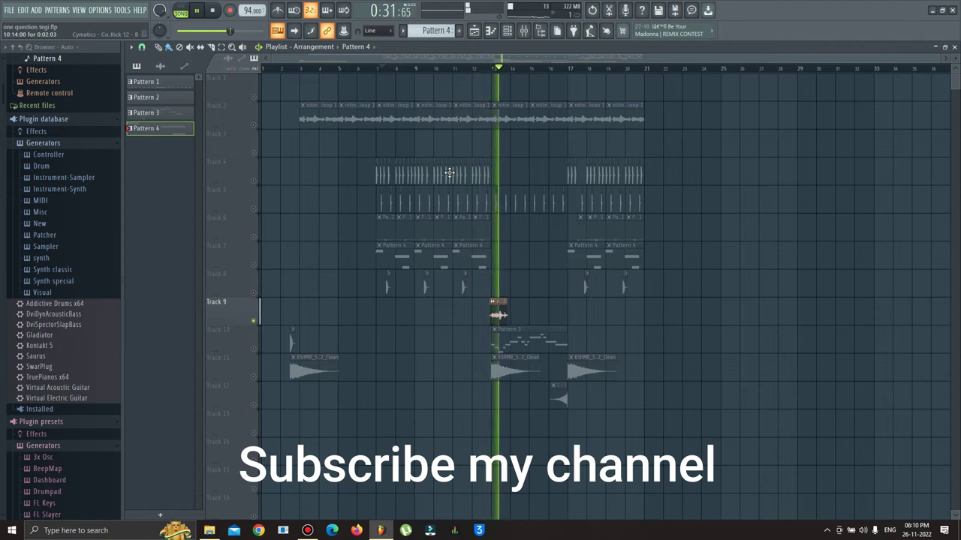
pyautogui.press('space')
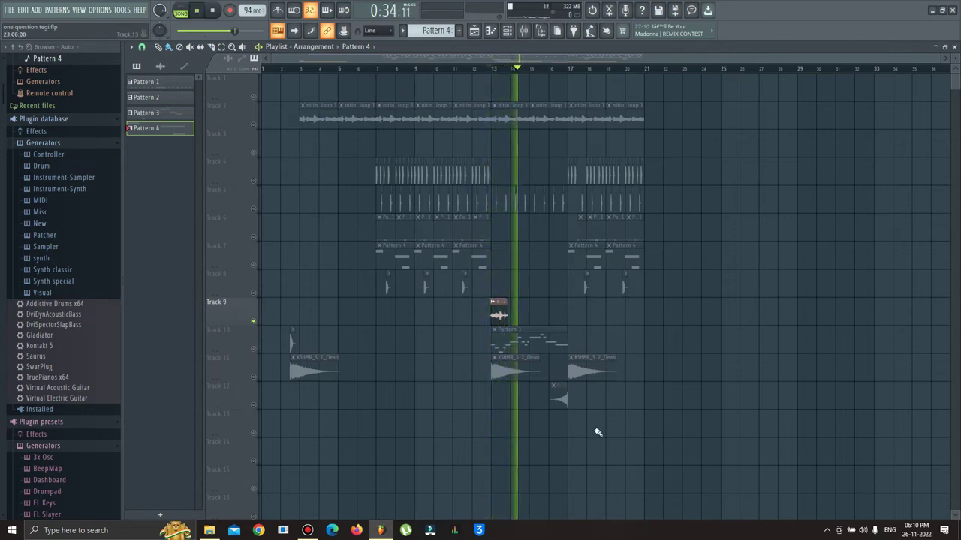
pyautogui.press('space')
# Solo Track 10 and play its short intro clip before bar 3
pyautogui.click(255, 352)
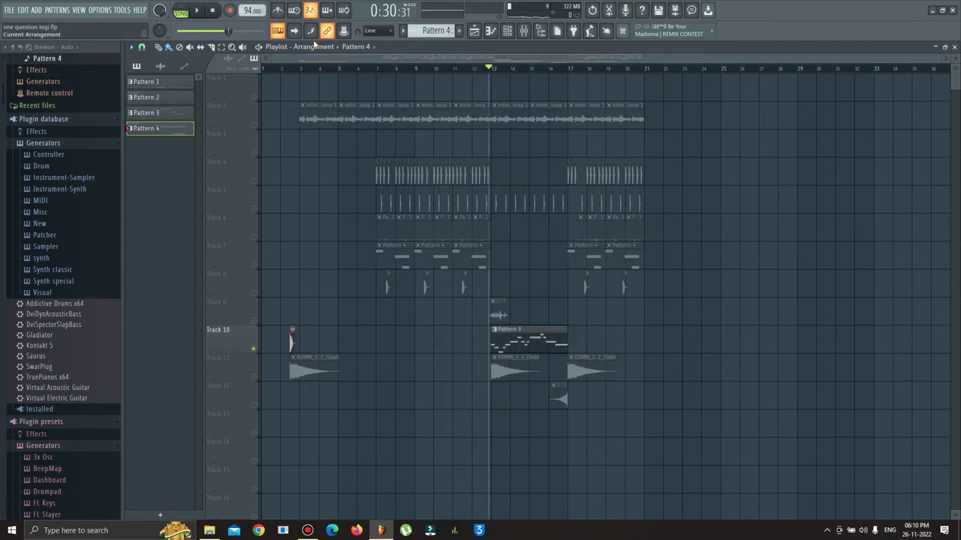
pyautogui.press('space')
pyautogui.press('space')
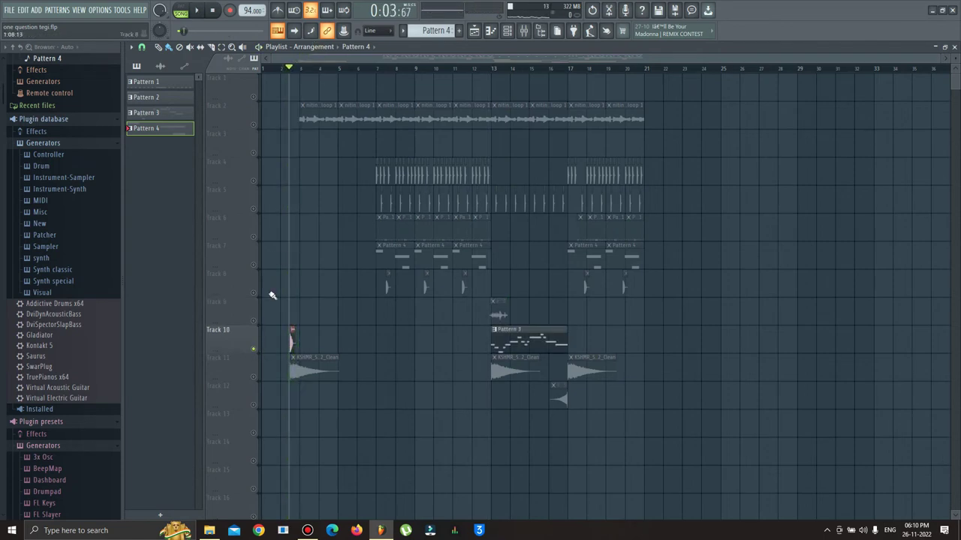
# Unmute the sweep-down clips on Track 11 and play them with Track 10, at the intro and from bar 13
pyautogui.click(253, 377)
pyautogui.press('space')
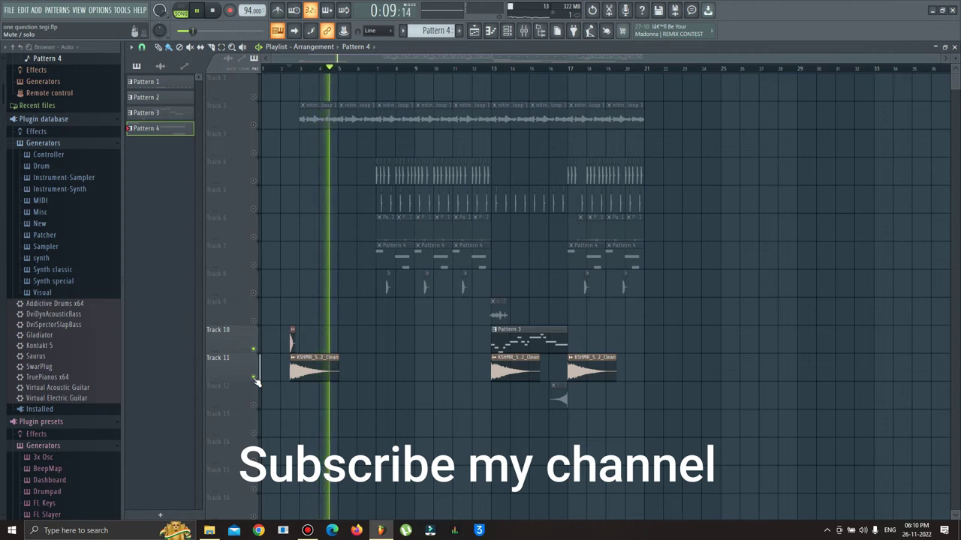
pyautogui.click(490, 69)
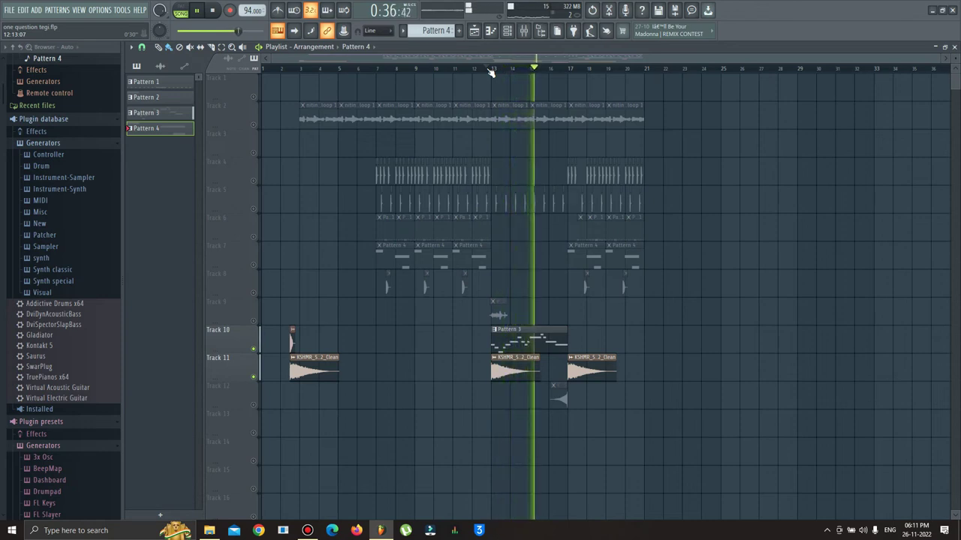
# Solo the KSHMR medium sweep on Track 12, listen to it and stop playback
pyautogui.click(255, 406)
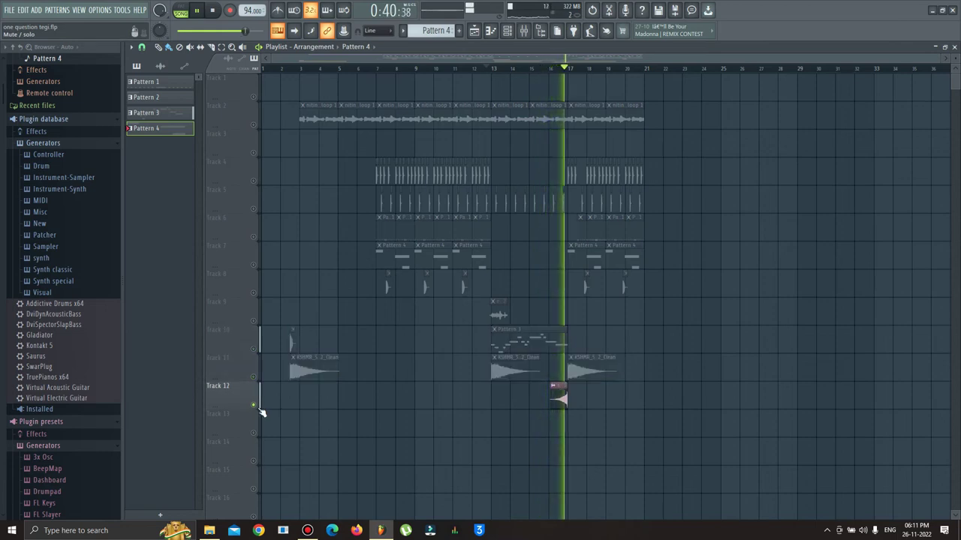
pyautogui.rightClick(255, 406)
pyautogui.press('space')
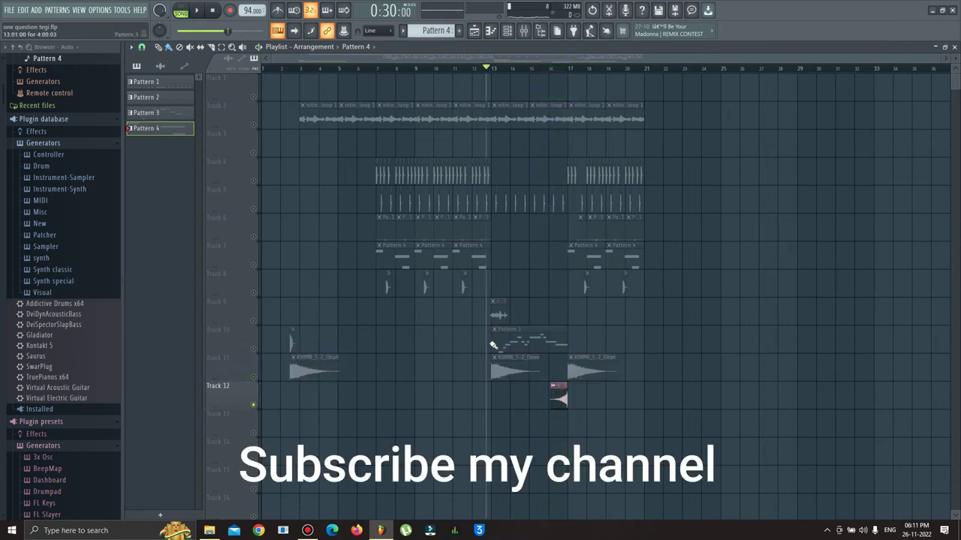
# Open Pattern 3 in the piano roll and examine the whole Heatup 2 melody between bars 2 and 6
pyautogui.doubleClick(501, 341)
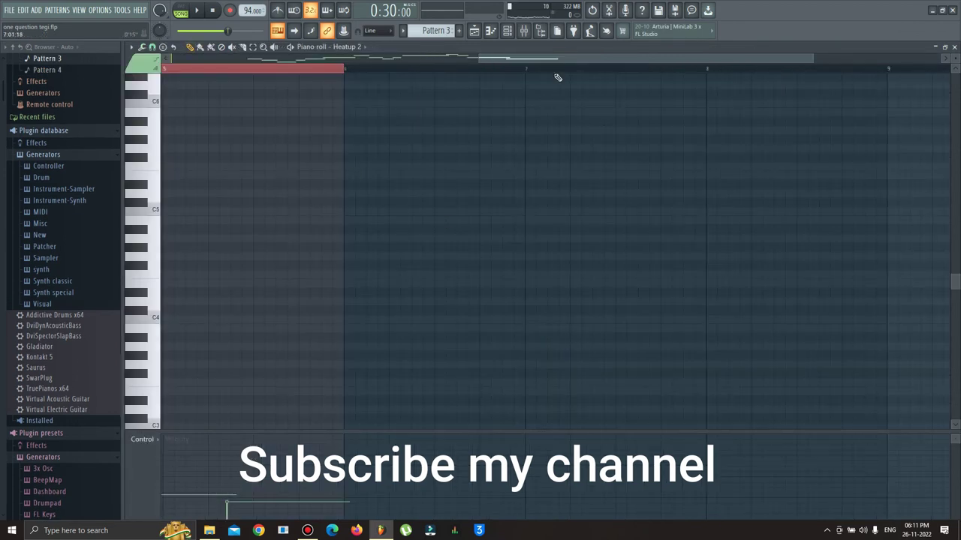
pyautogui.moveTo(467, 60); pyautogui.dragTo(167, 67)
pyautogui.click(173, 69)
pyautogui.scroll(6, 450, 180)
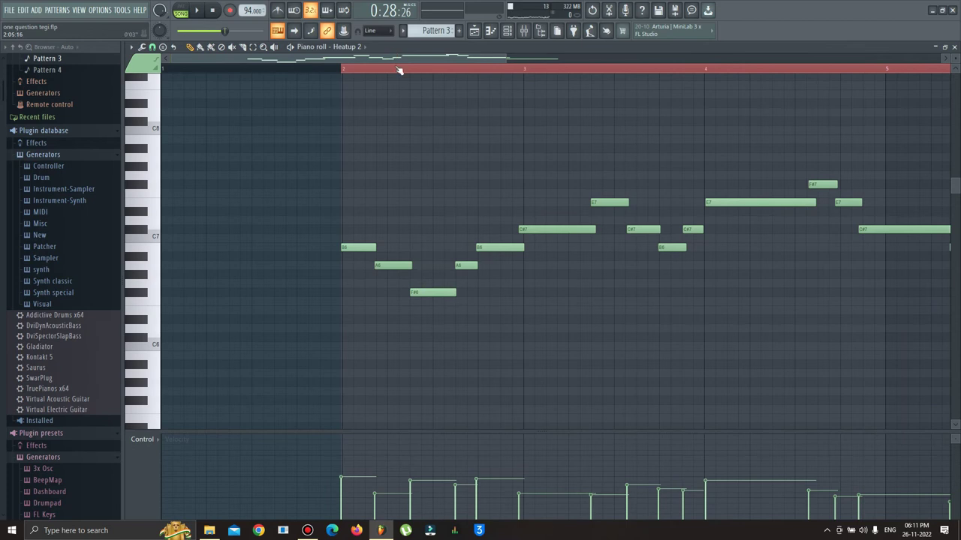
pyautogui.scroll(-3, 399, 69)
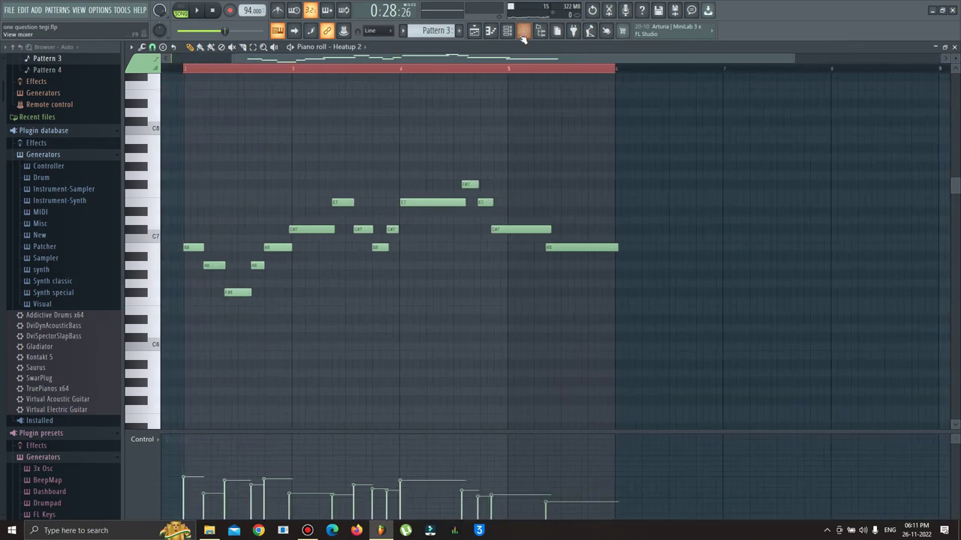
# Open the Heatup 2 instrument from the channel rack, move both windows clear of the notes to examine its keys preset, and play the melody
pyautogui.click(508, 31)
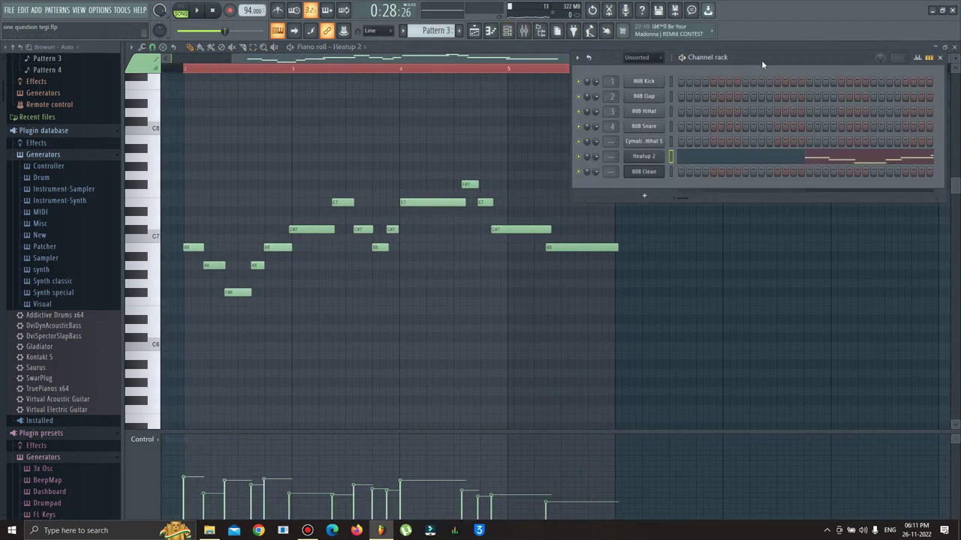
pyautogui.moveTo(751, 63); pyautogui.dragTo(836, 75)
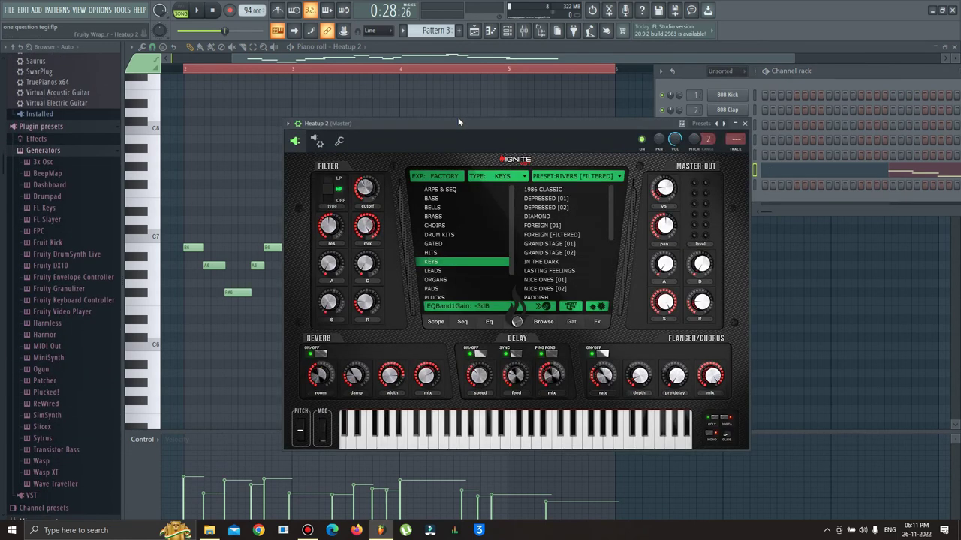
pyautogui.moveTo(430, 122); pyautogui.dragTo(806, 212)
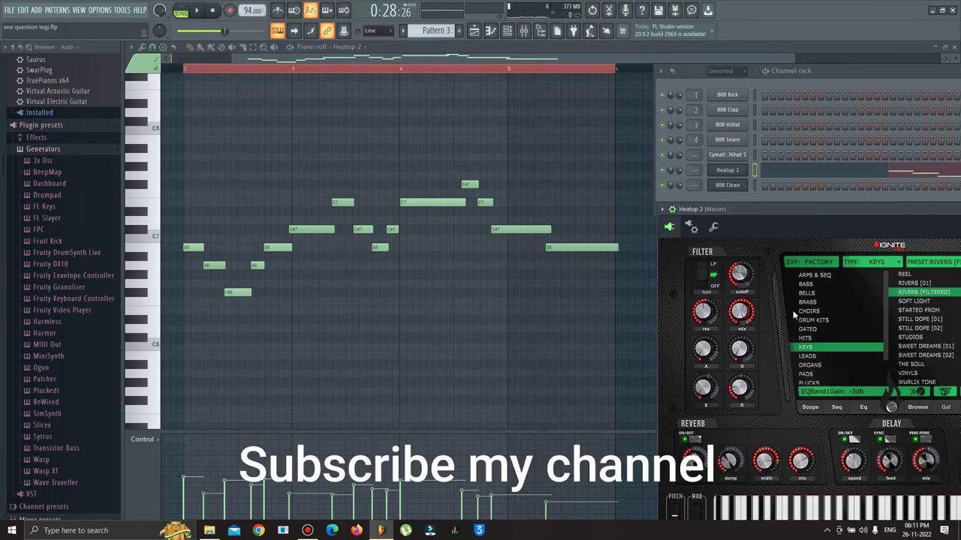
pyautogui.click(193, 10)
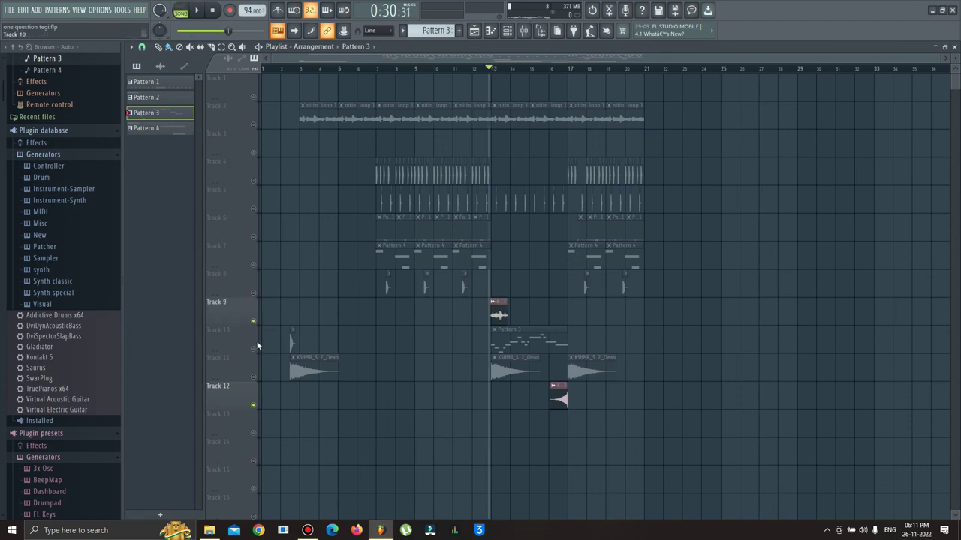
# Enable Tracks 10 and 11 alongside Tracks 9 and 12, play them from bar 13, and unmute all tracks
pyautogui.click(253, 377)
pyautogui.press('space')
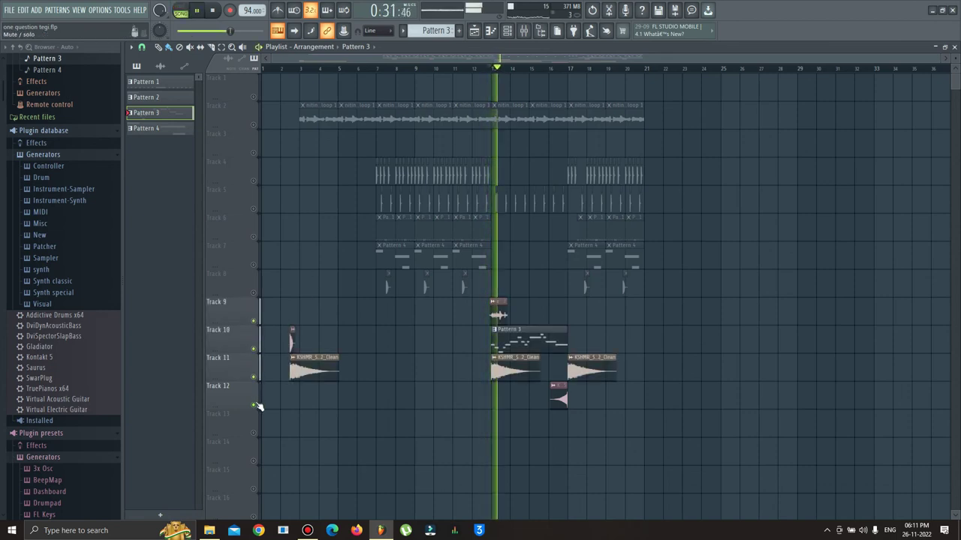
pyautogui.rightClick(253, 322)
pyautogui.rightClick(253, 323)
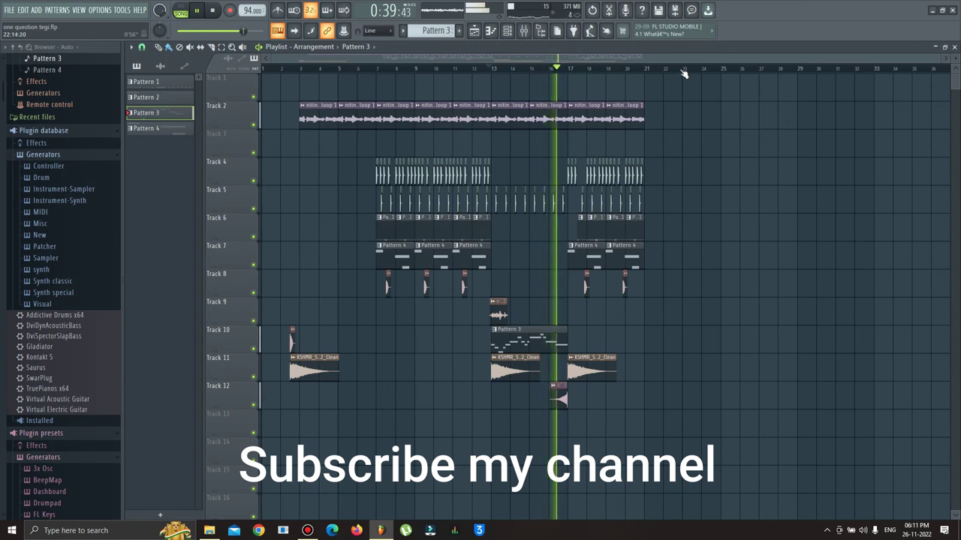
# Play the full arrangement through its final section after bar 17 and stop playback
pyautogui.scroll(4, 684, 73)
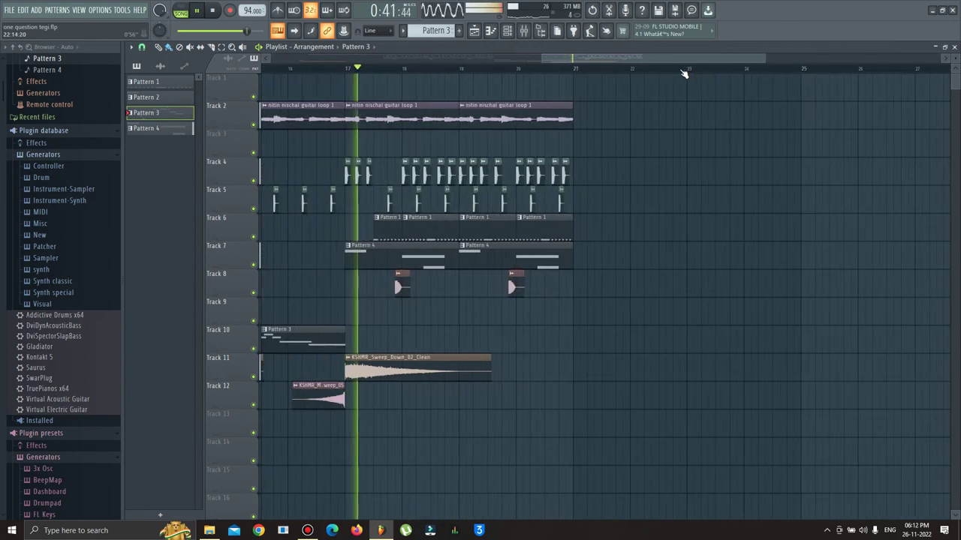
pyautogui.scroll(-2, 684, 73)
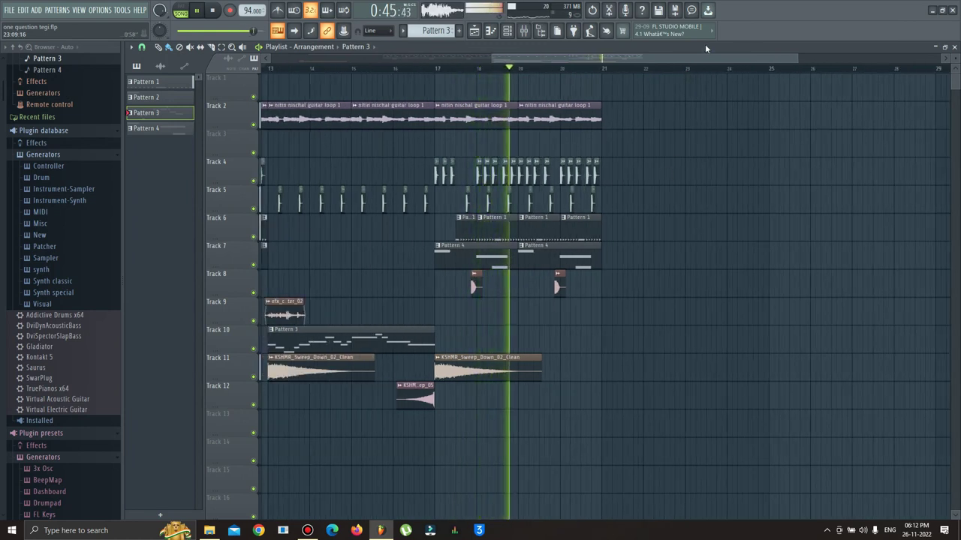
pyautogui.scroll(-2, 710, 69)
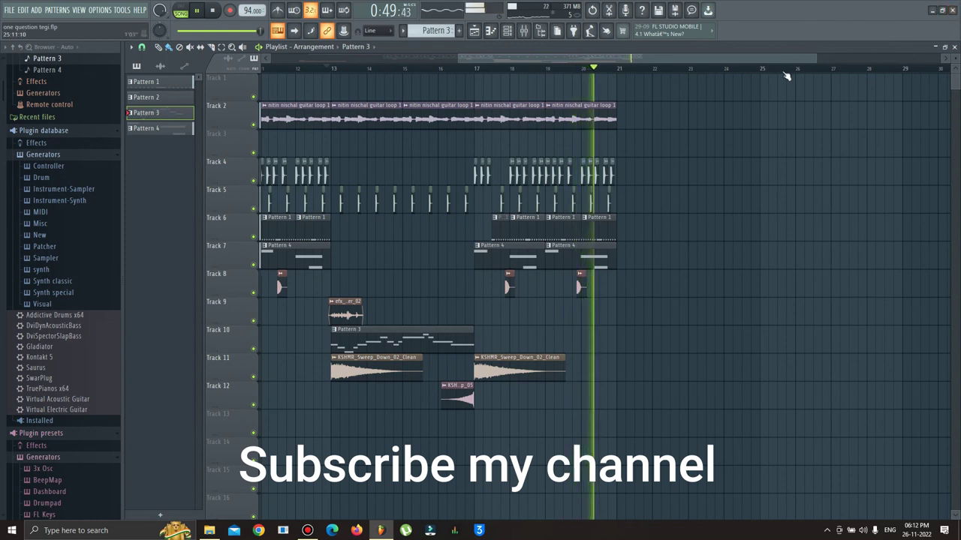
pyautogui.scroll(-3, 786, 76)
pyautogui.press('space')
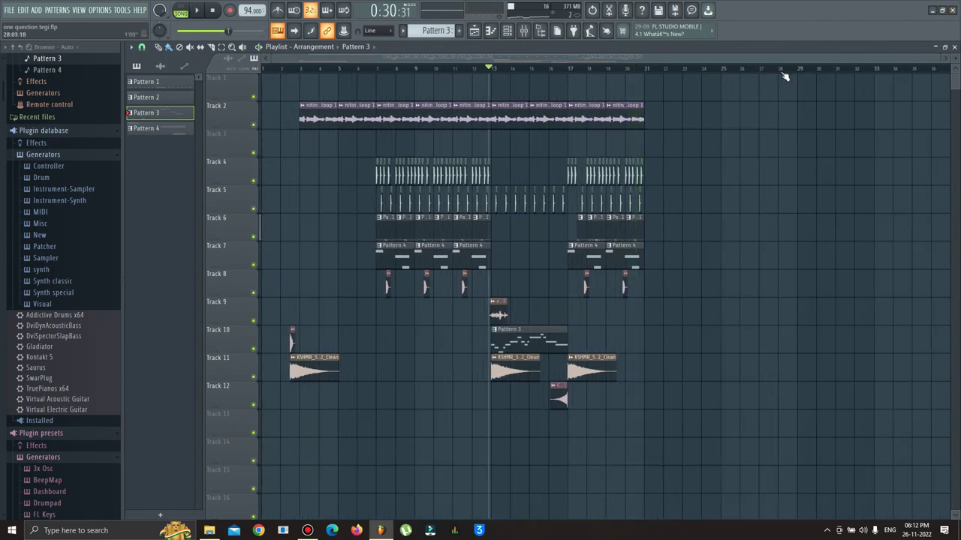